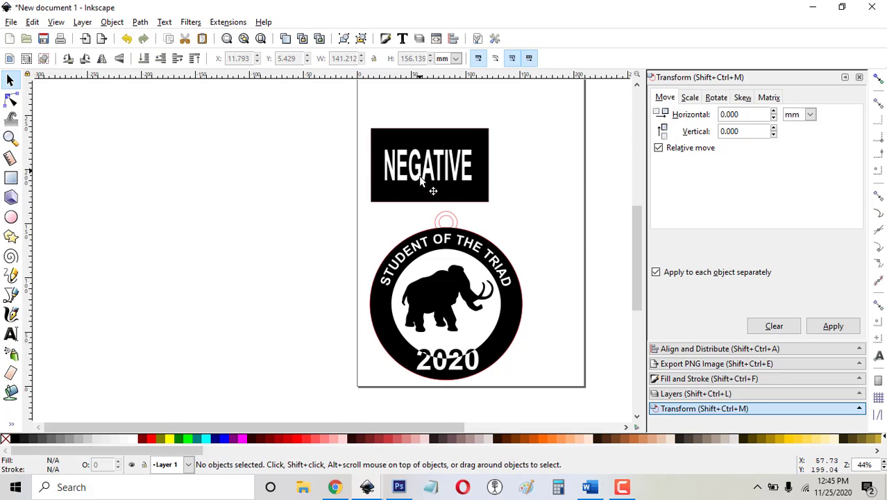
Convert the white NEGATIVE text to a path.
mouse_move(430, 179)
left_mouse_down()
mouse_move(432, 207)
mouse_move(417, 179)
mouse_move(425, 182)
left_mouse_up()
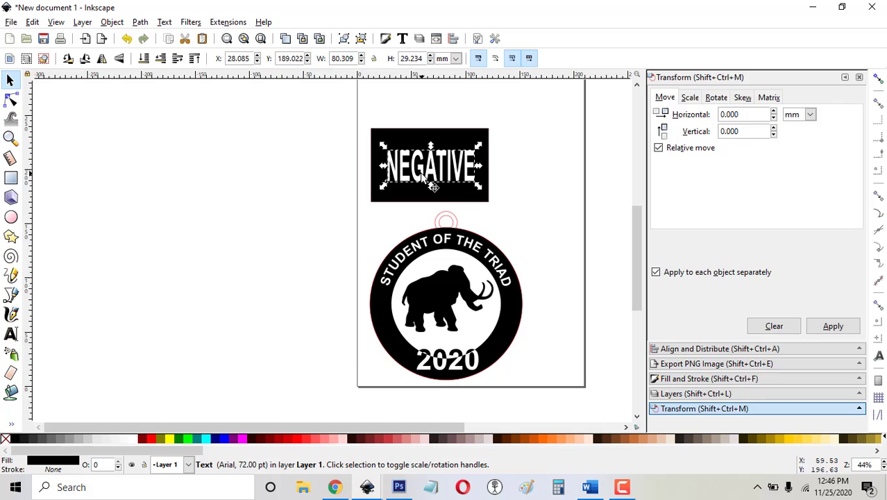
left_click(142, 23)
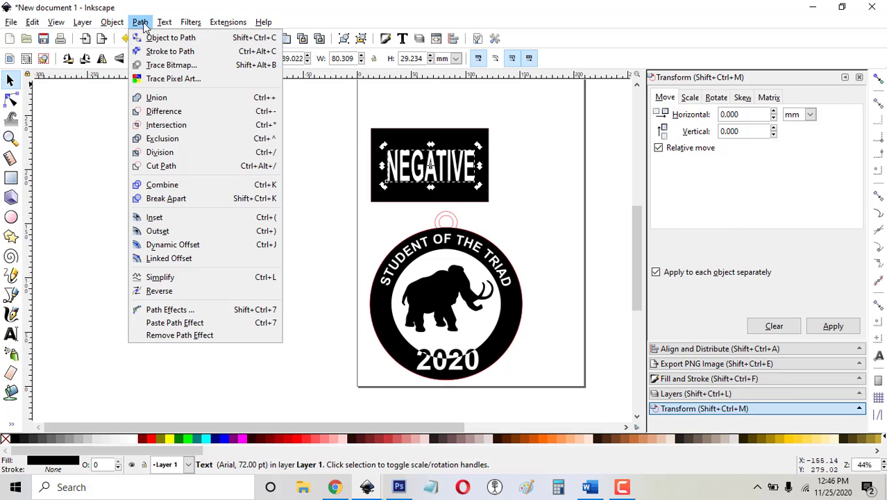
left_click(155, 38)
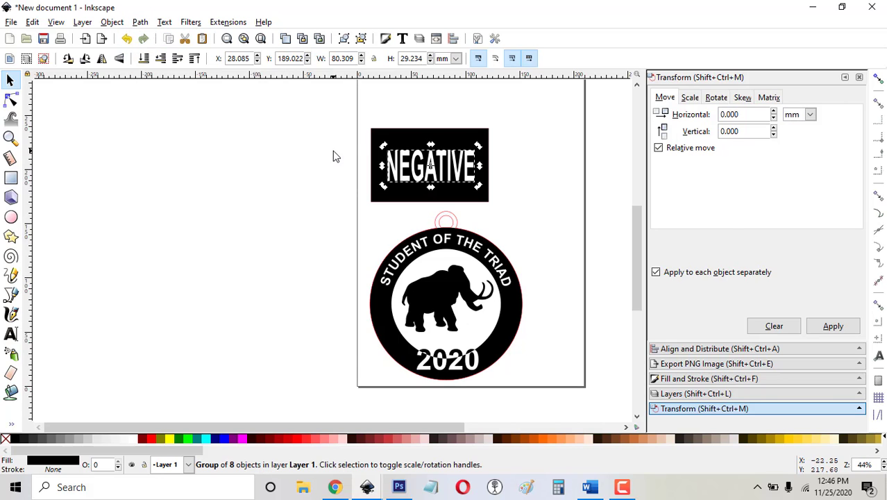
Select every letter of NEGATIVE together with the black rectangle behind it and apply Exclusion to merge them into one cut-out shape.
left_click(11, 100)
left_click(393, 167)
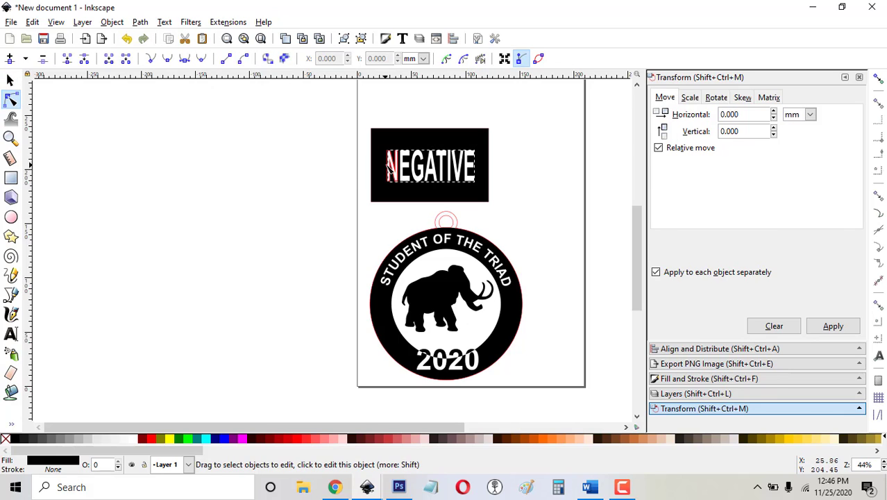
left_click(416, 168, "shift")
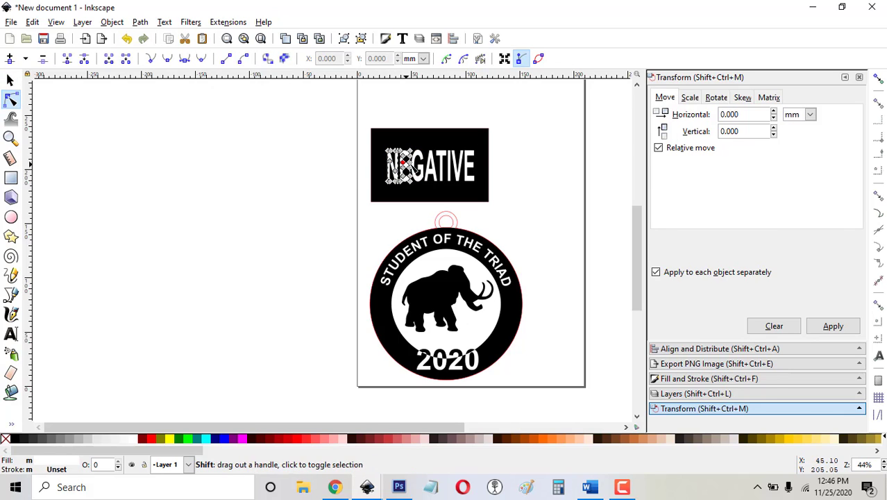
left_click(423, 169, "shift")
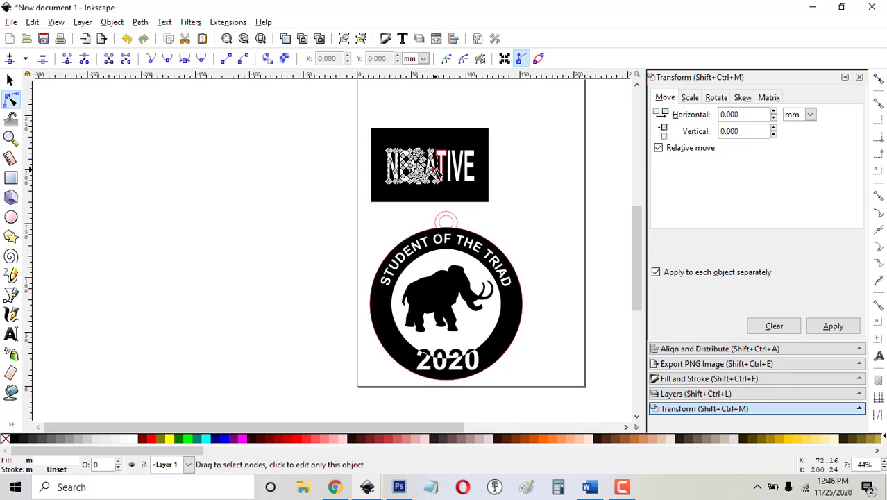
left_click(442, 174, "shift")
left_click(448, 172, "shift")
left_click(455, 174, "shift")
left_click(461, 175, "shift")
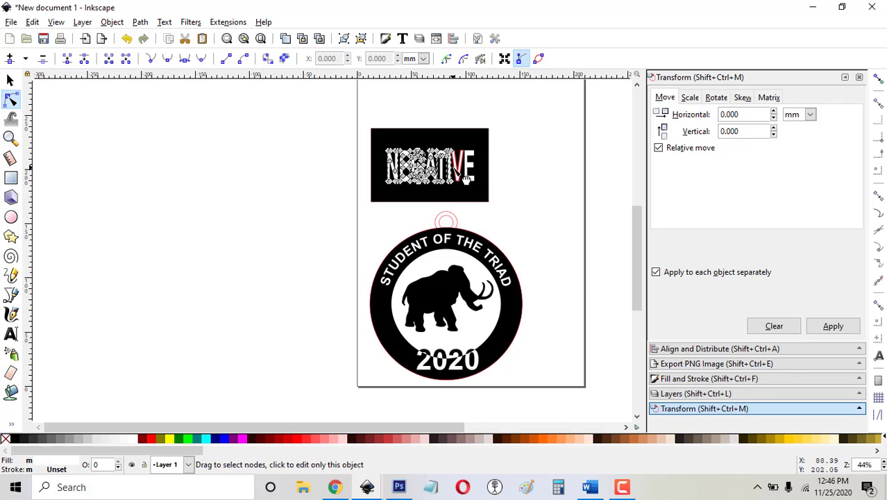
left_click(467, 177, "shift")
left_click(468, 172, "shift")
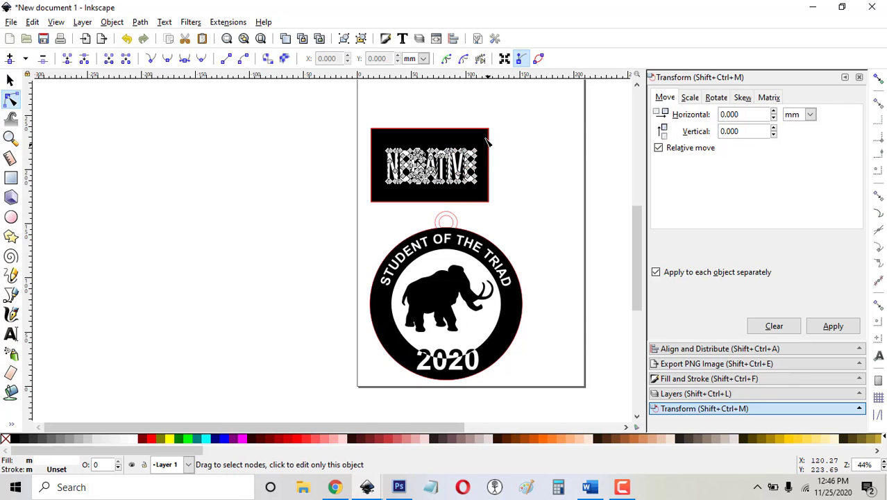
left_click(484, 134, "shift")
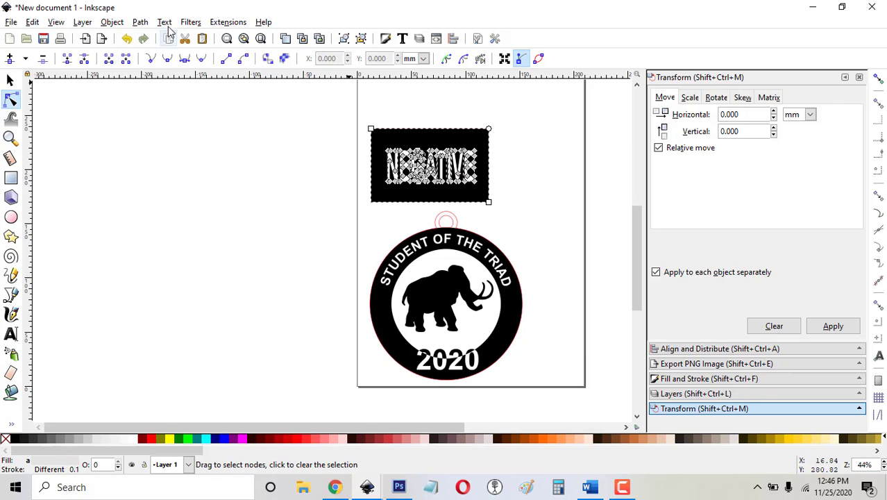
left_click(141, 22)
left_click(175, 137)
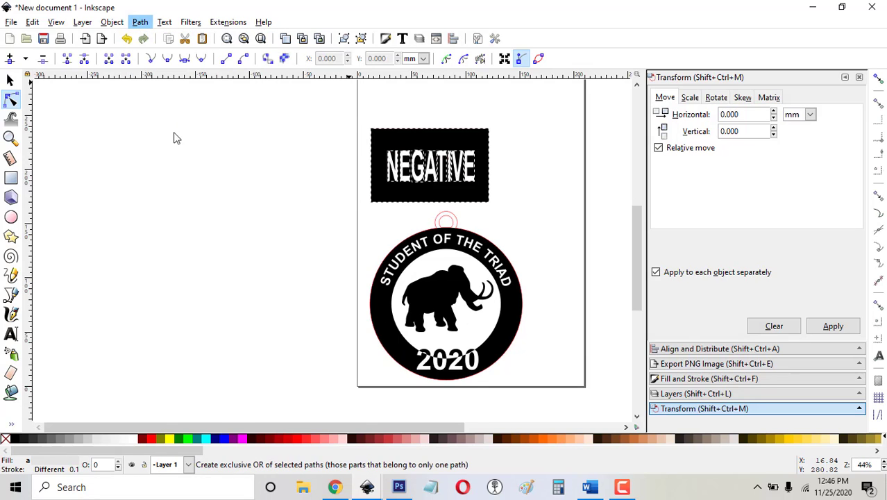
left_click(520, 191)
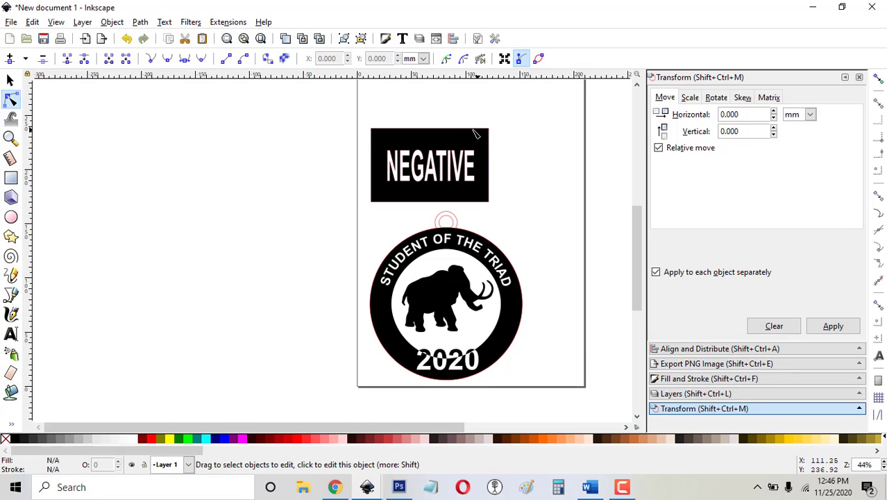
left_click(470, 194)
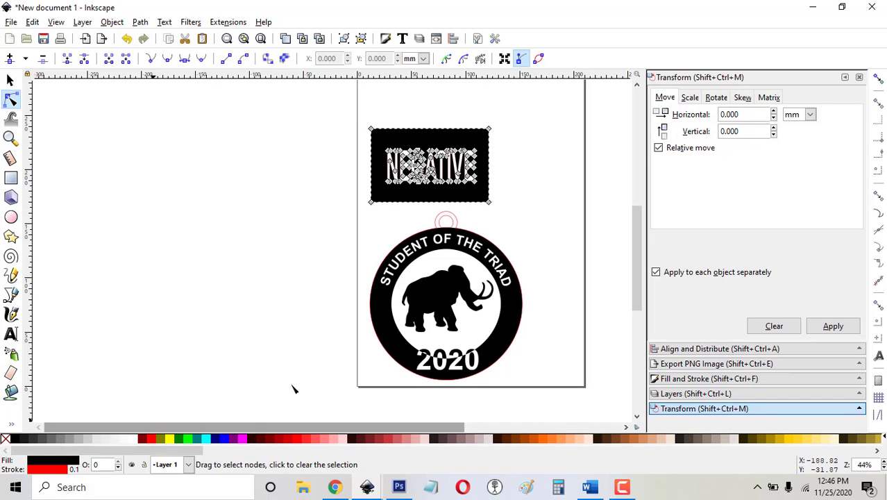
left_click(543, 191)
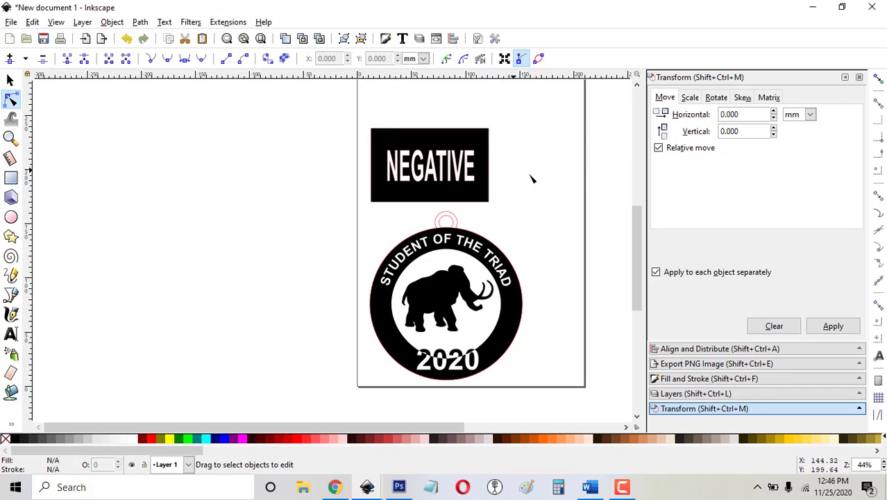
Set the stroke width of the NEGATIVE cut-out shape to 0.6 mm.
left_click(695, 378)
left_click(765, 98)
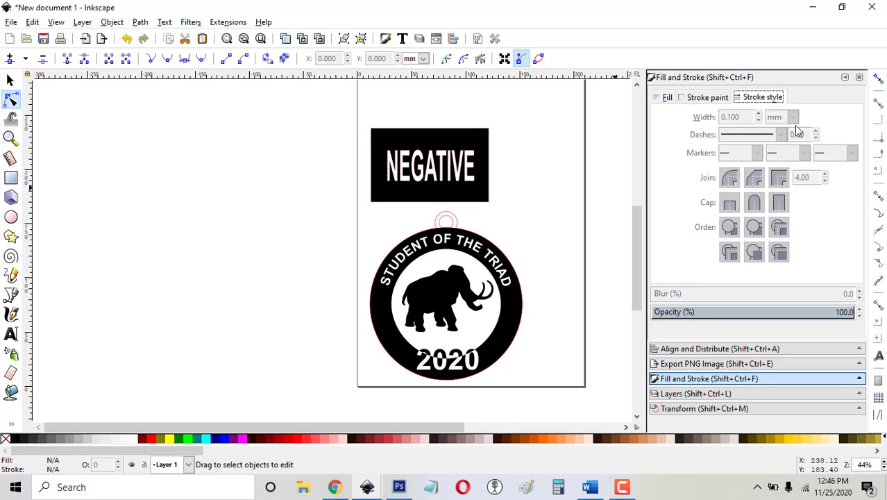
left_click(460, 168)
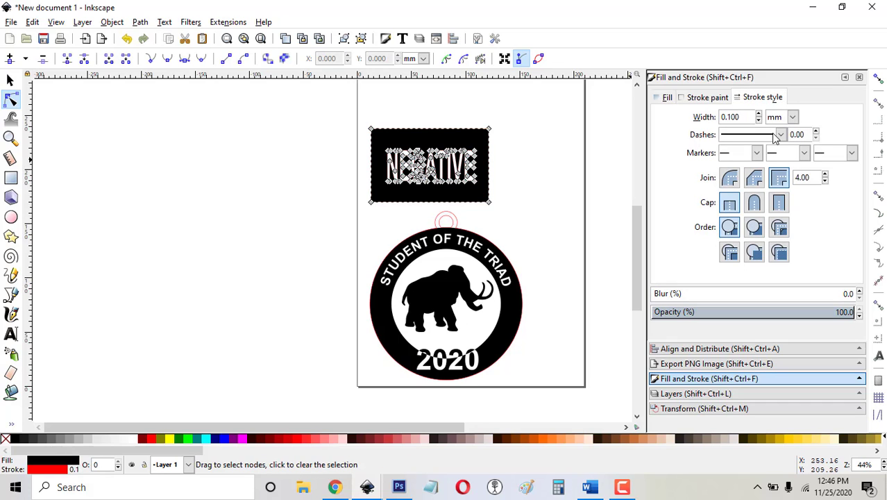
left_click(759, 114)
left_click(760, 114)
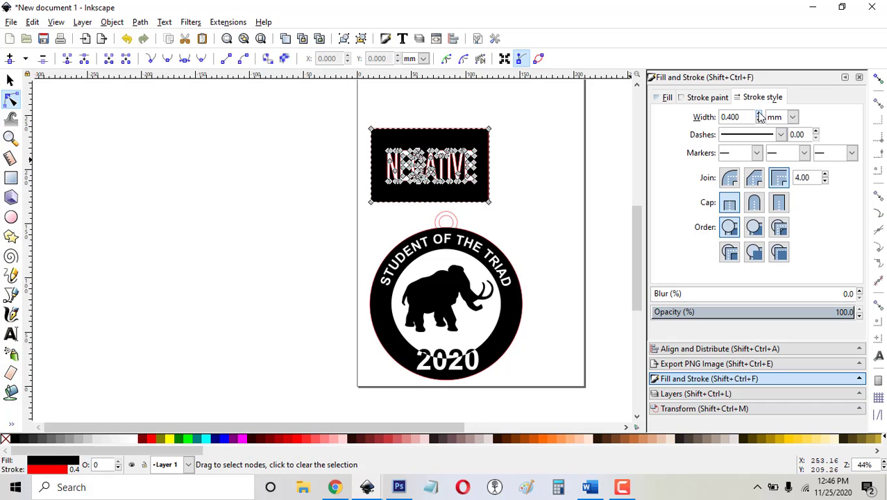
left_click(760, 115)
left_click(760, 115)
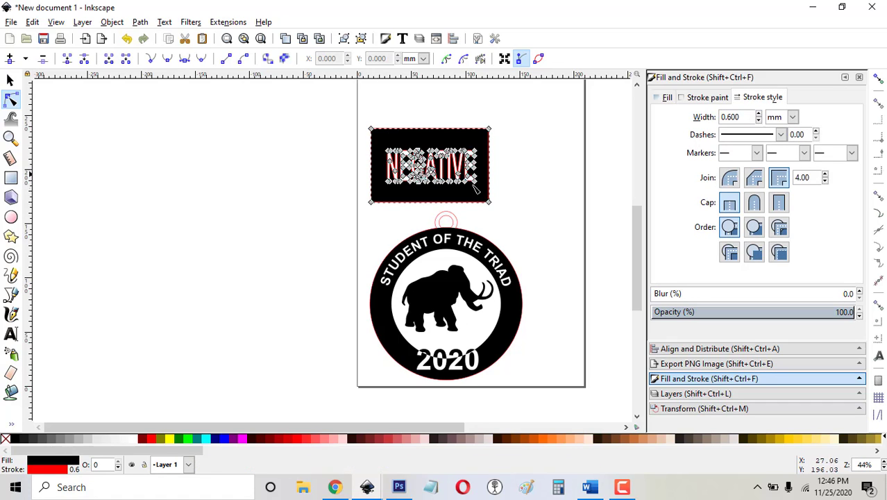
Remove the red stroke from the NEGATIVE cut-out shape and deselect it.
left_click(5, 440, "shift")
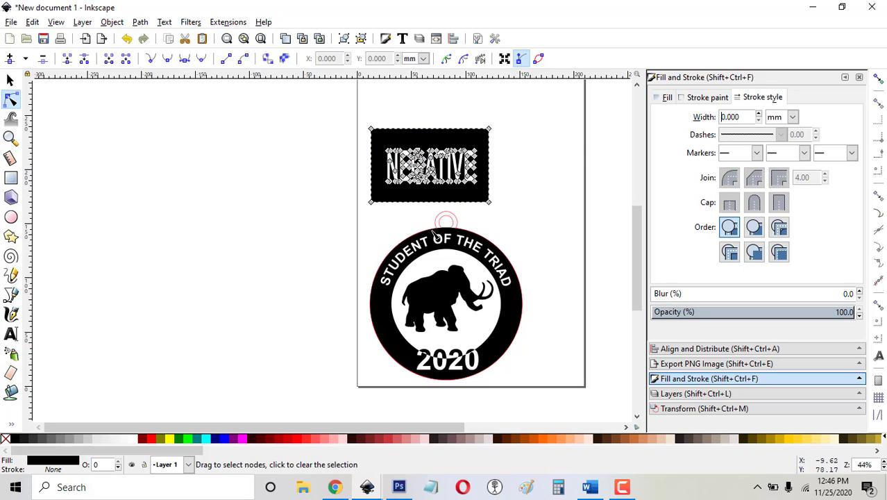
left_click(202, 186)
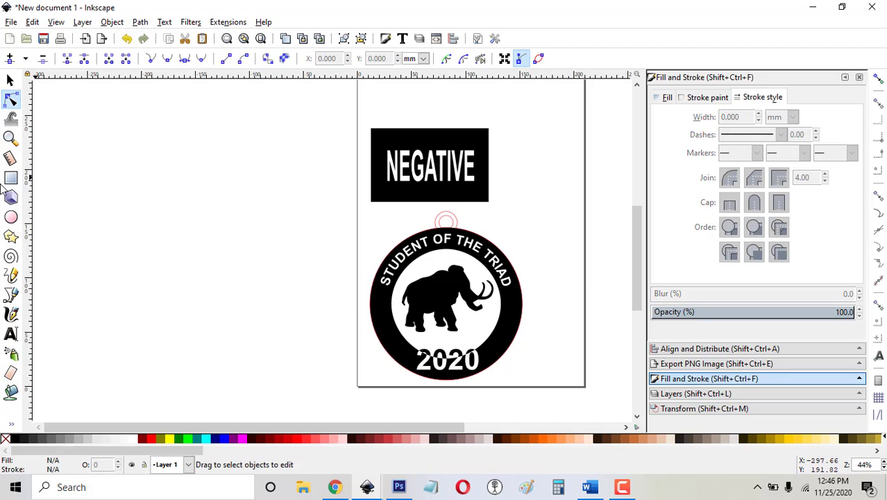
Draw a rectangle about 110 by 69 mm over the black NEGATIVE block, with no fill and a red stroke.
left_click(11, 177)
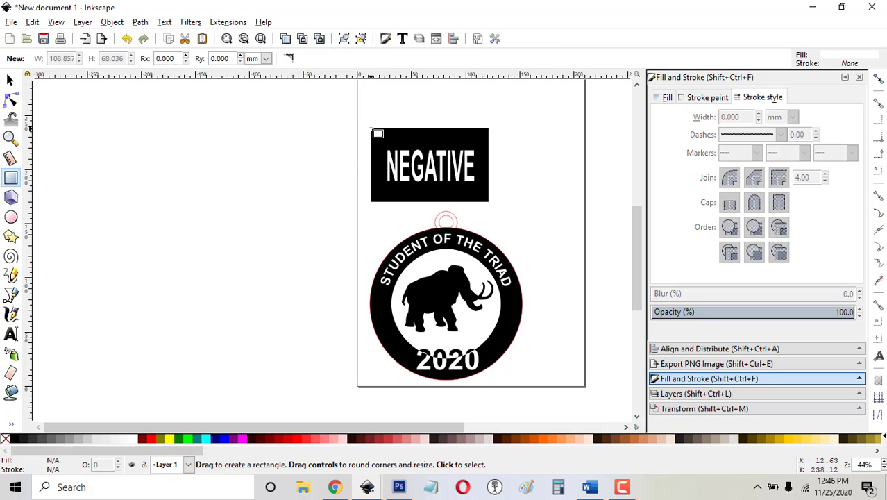
left_click_drag(371, 130, 489, 202)
left_click(5, 439)
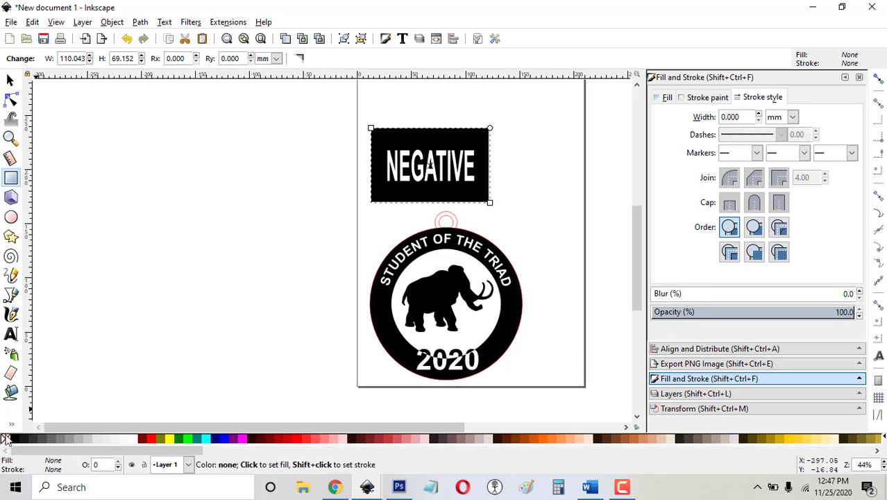
left_click(155, 438, "shift")
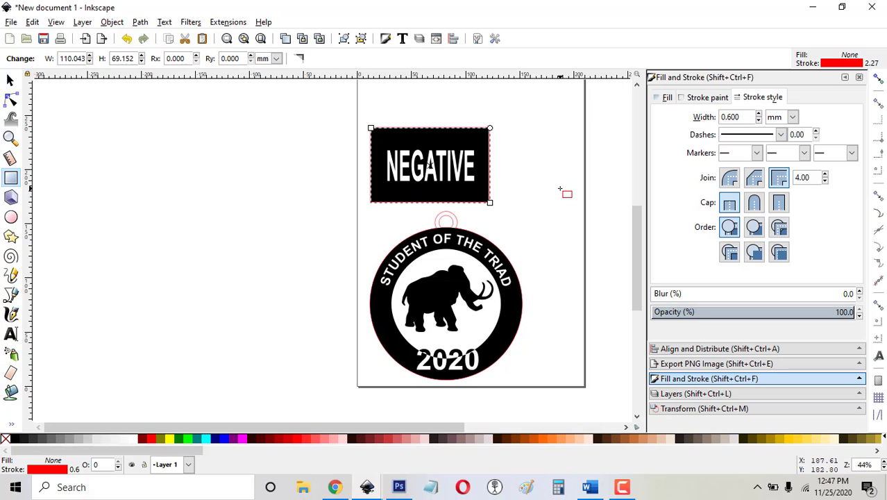
left_click(10, 80)
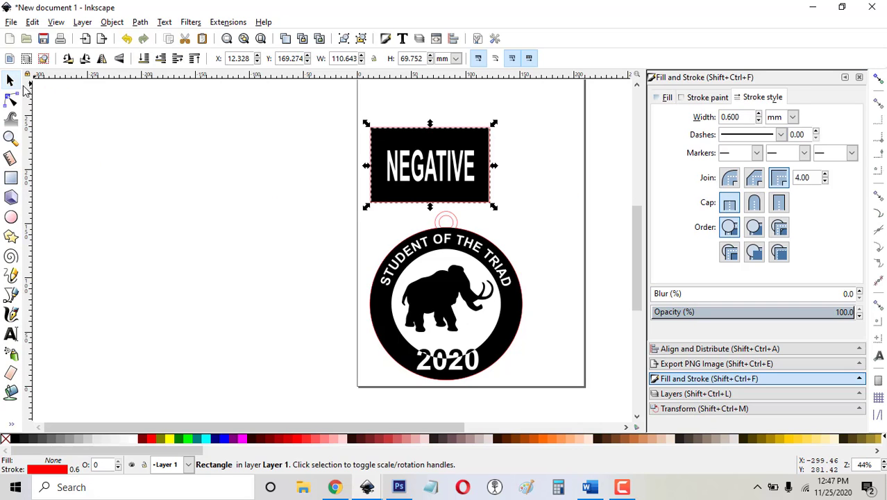
left_click(559, 167)
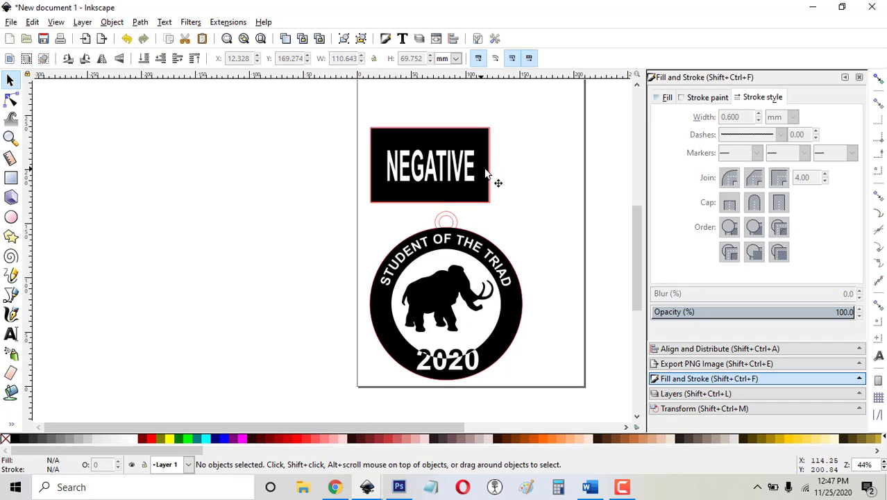
Enlarge the red outline rectangle to about 119 by 80 mm, leaving a margin around the black NEGATIVE block.
left_click(488, 143)
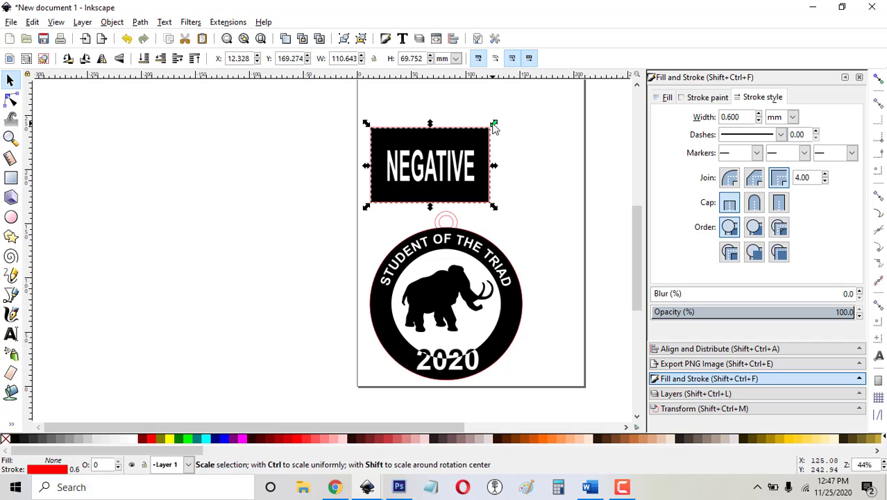
left_click_drag(494, 123, 496, 125)
left_click_drag(367, 123, 363, 118)
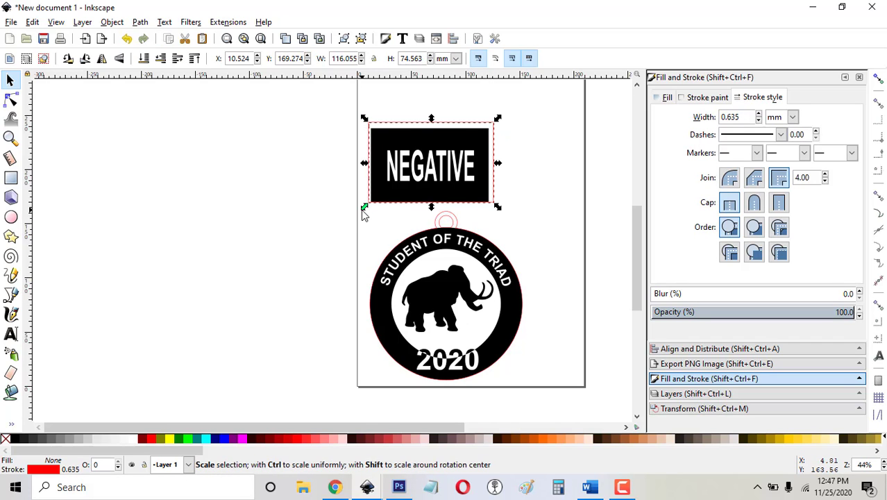
left_click_drag(362, 209, 362, 218)
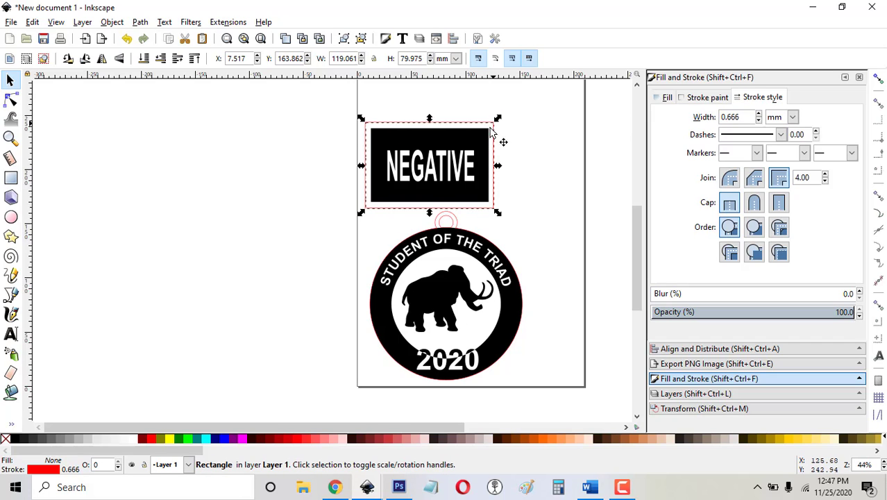